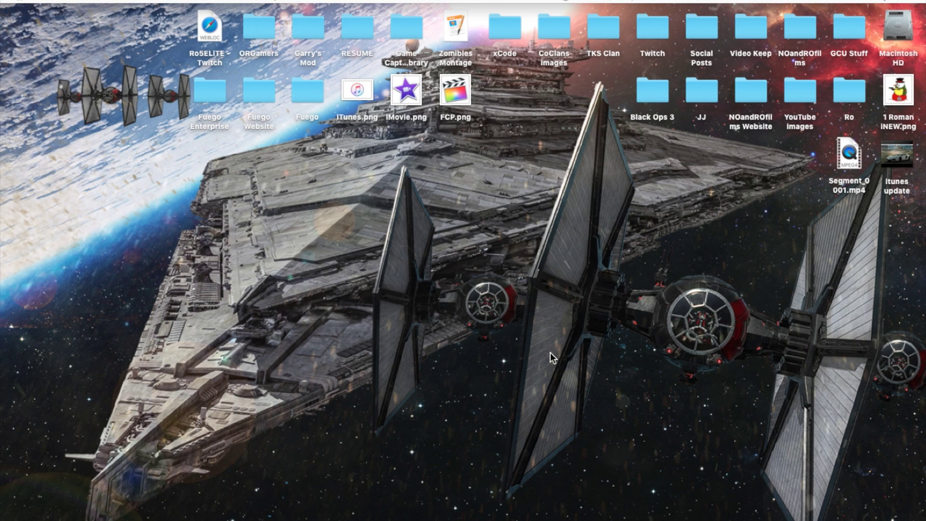
# Step: Launch iMovie and open the iMovie 10.1 Tutorials project from the Projects list
pyautogui.moveTo(10, 411)
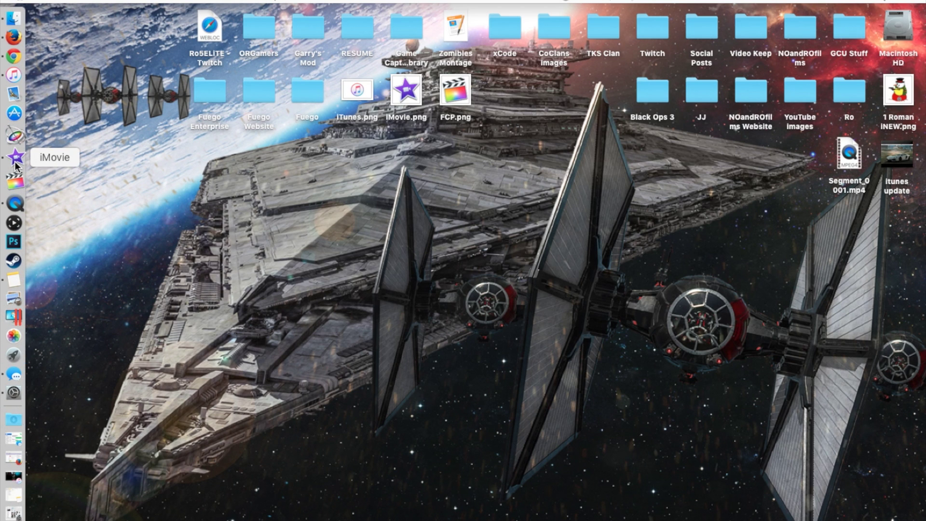
pyautogui.click(15, 163)
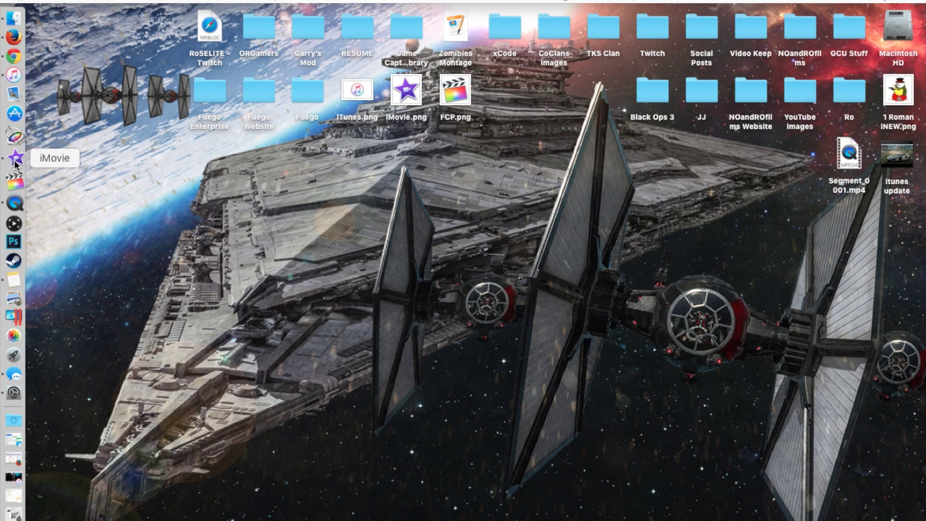
pyautogui.click(460, 20)
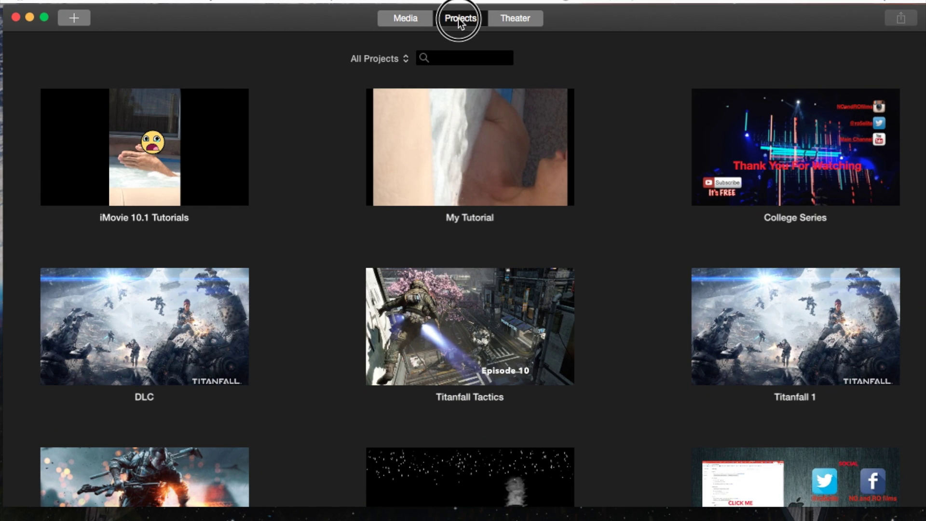
pyautogui.moveTo(65, 169)
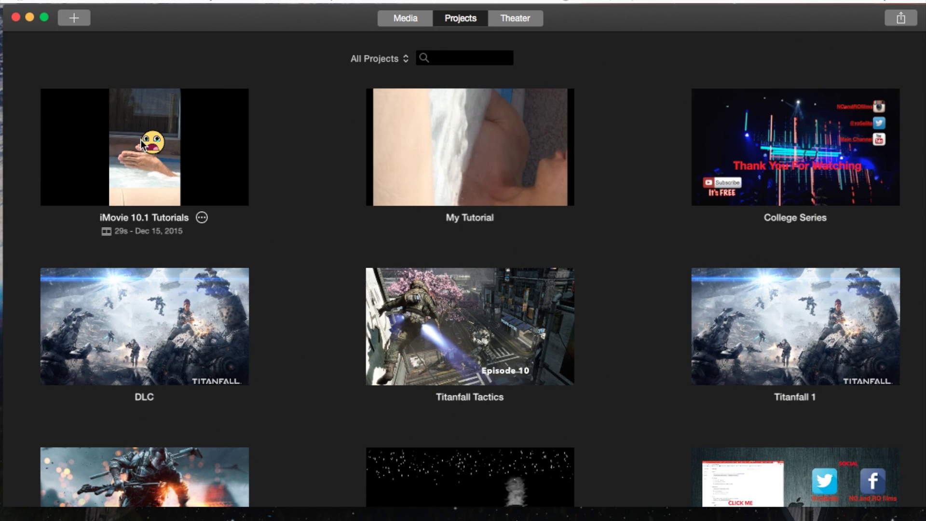
pyautogui.click(184, 142)
pyautogui.click(147, 149)
pyautogui.click(147, 149)
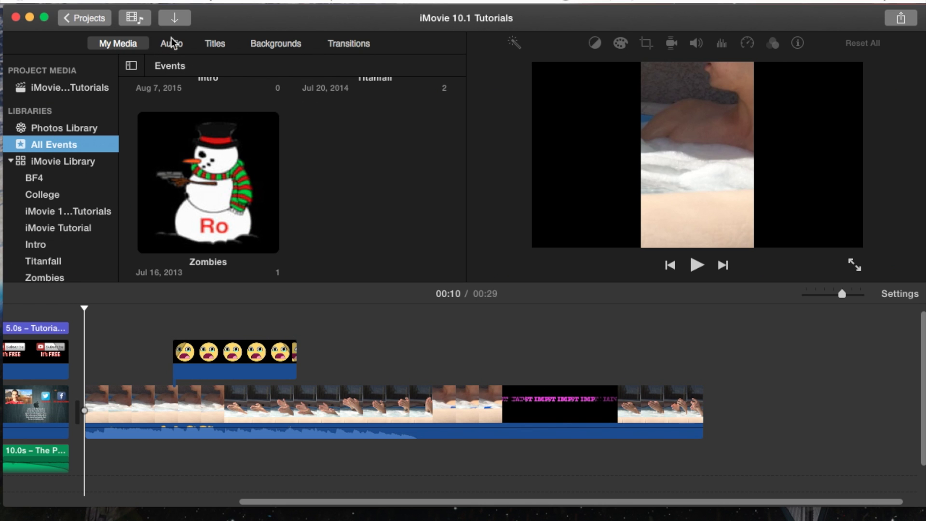
# Step: Show the project's media library and scroll across the browser
pyautogui.moveTo(227, 7); pyautogui.dragTo(226, 12)
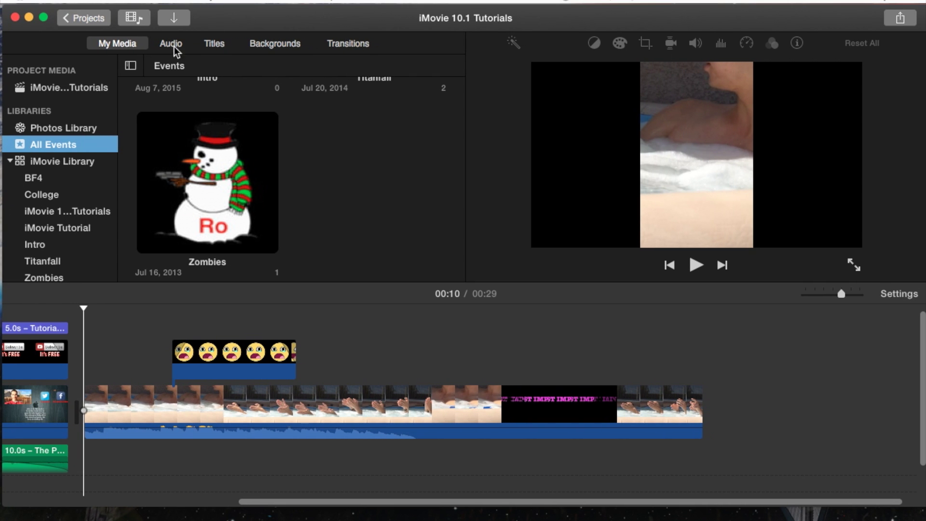
pyautogui.click(128, 46)
pyautogui.hscroll(2, 114, 362)
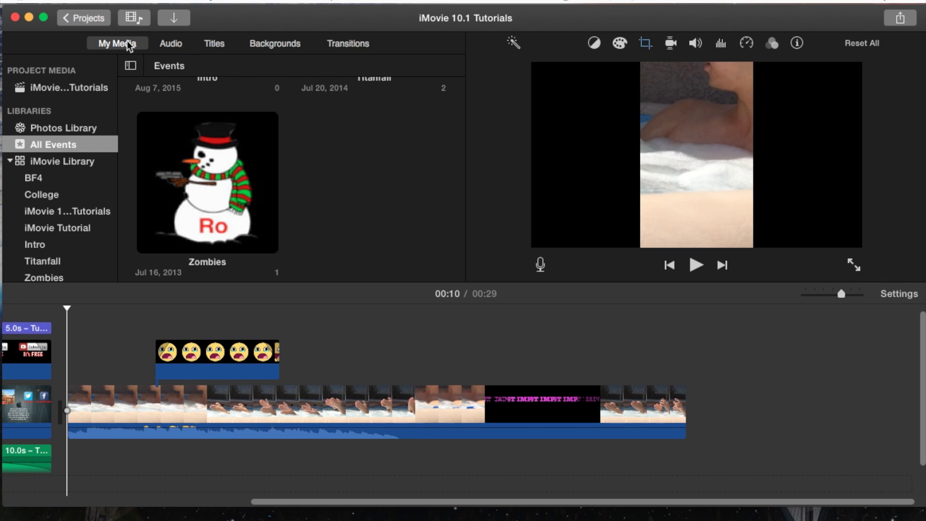
# Step: Switch the browser to Titles and preview the Standard title style
pyautogui.click(214, 45)
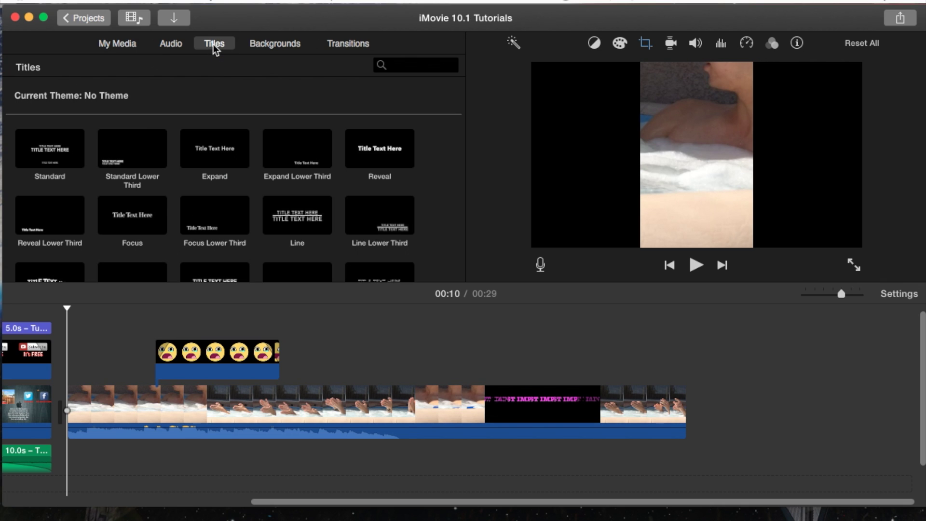
pyautogui.scroll(-3, 183, 181)
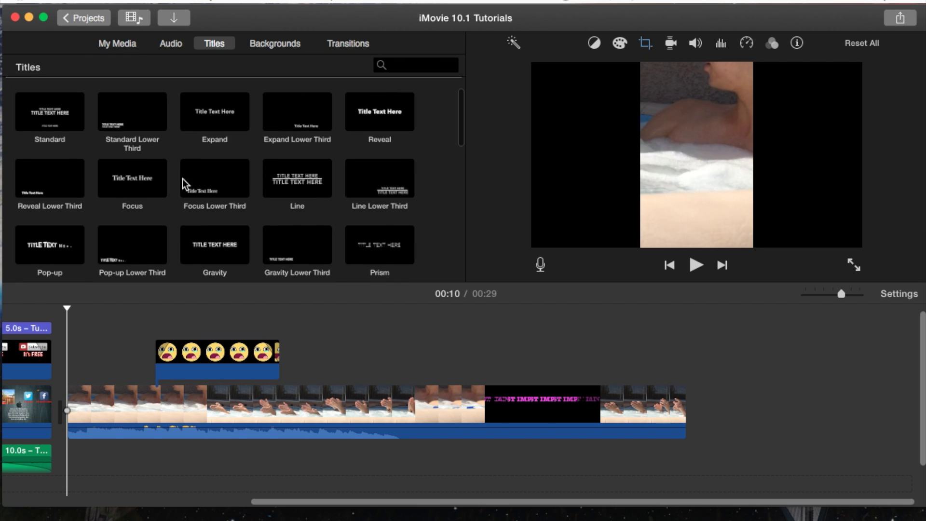
pyautogui.scroll(2, 185, 178)
pyautogui.scroll(-5, 212, 175)
pyautogui.scroll(1, 270, 135)
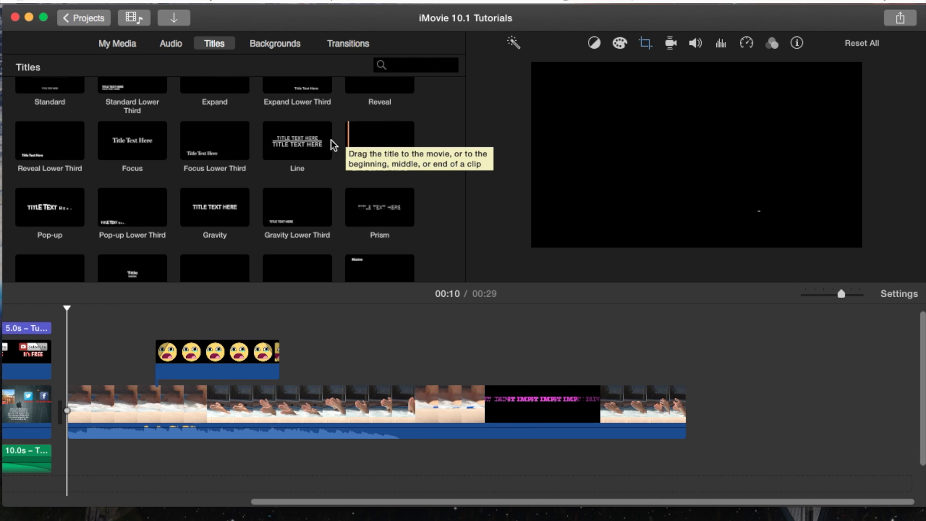
pyautogui.scroll(2, 328, 142)
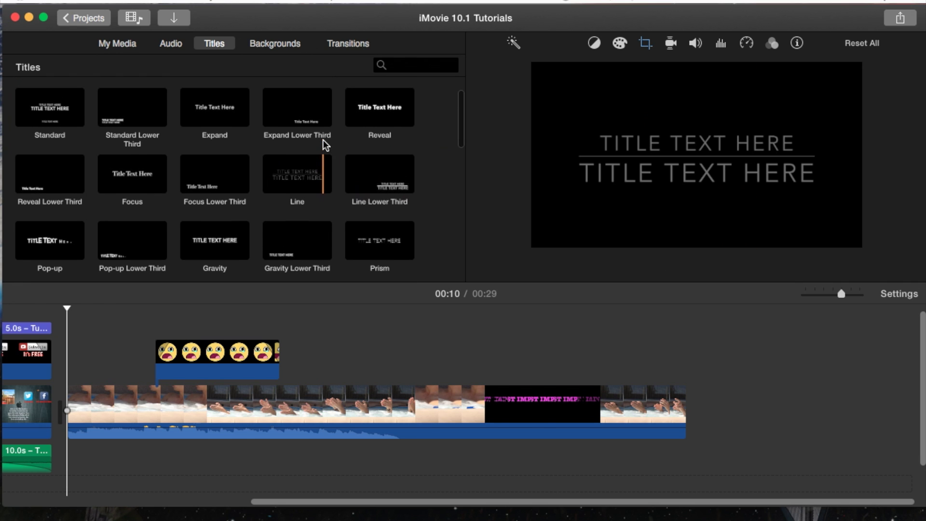
pyautogui.click(45, 113)
pyautogui.scroll(2, 45, 100)
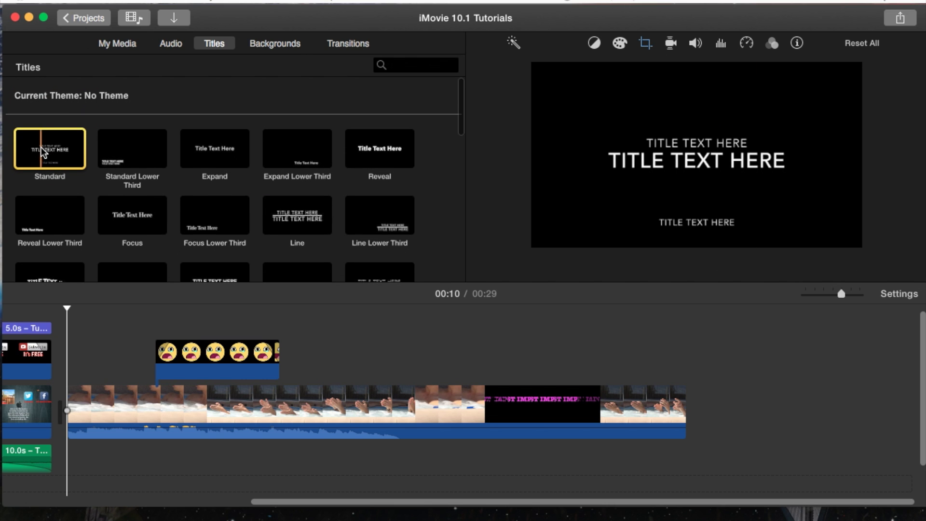
# Step: Drag the Standard title into the timeline and move it past the video's end
pyautogui.moveTo(41, 147); pyautogui.dragTo(322, 360)
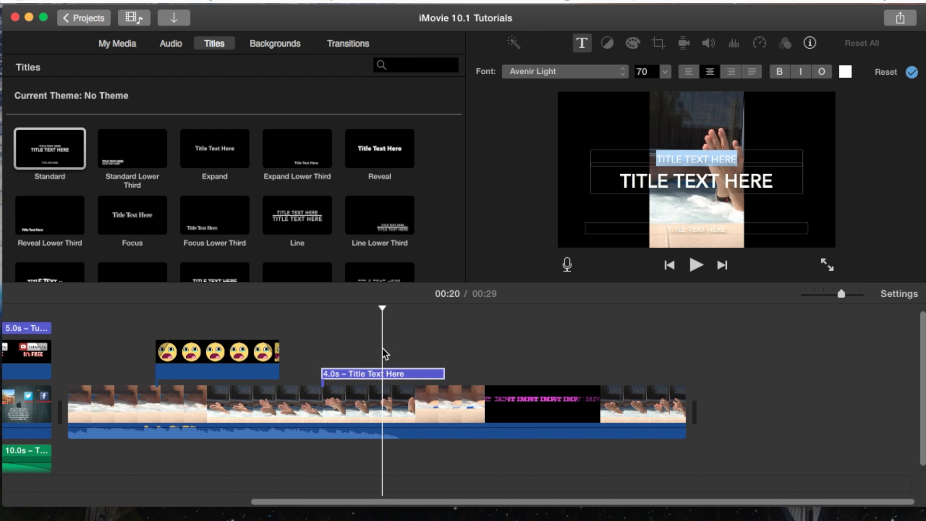
pyautogui.click(374, 374)
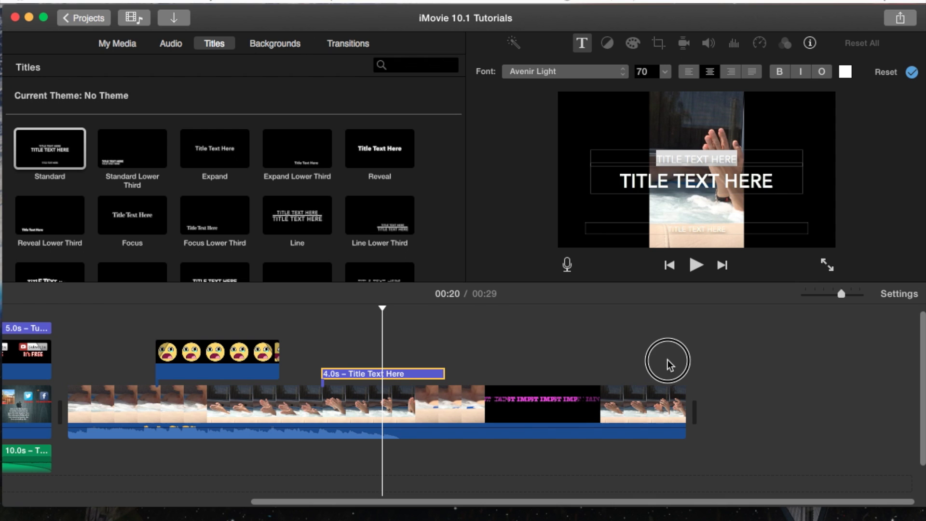
pyautogui.moveTo(406, 375); pyautogui.dragTo(787, 409)
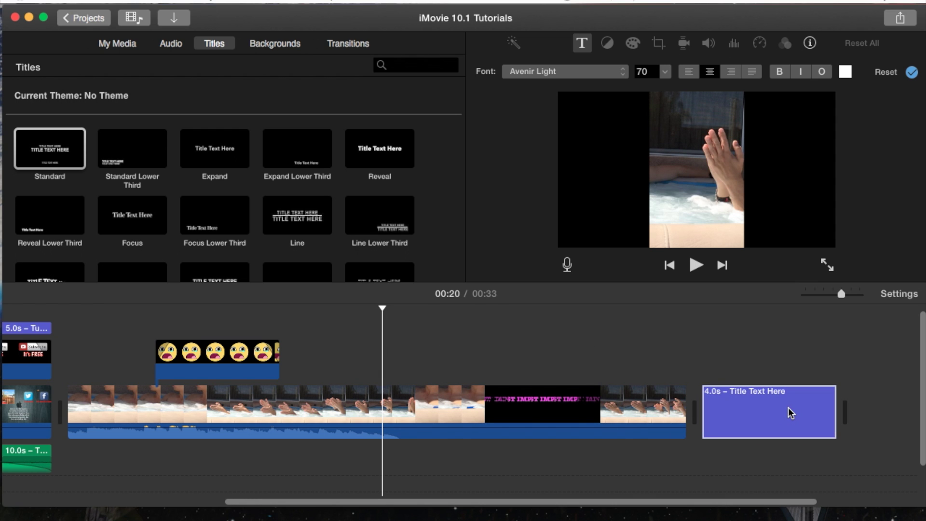
# Step: Select the 4.0s title clip at the end and scrub the playhead through it
pyautogui.click(452, 371)
pyautogui.hscroll(5, 607, 349)
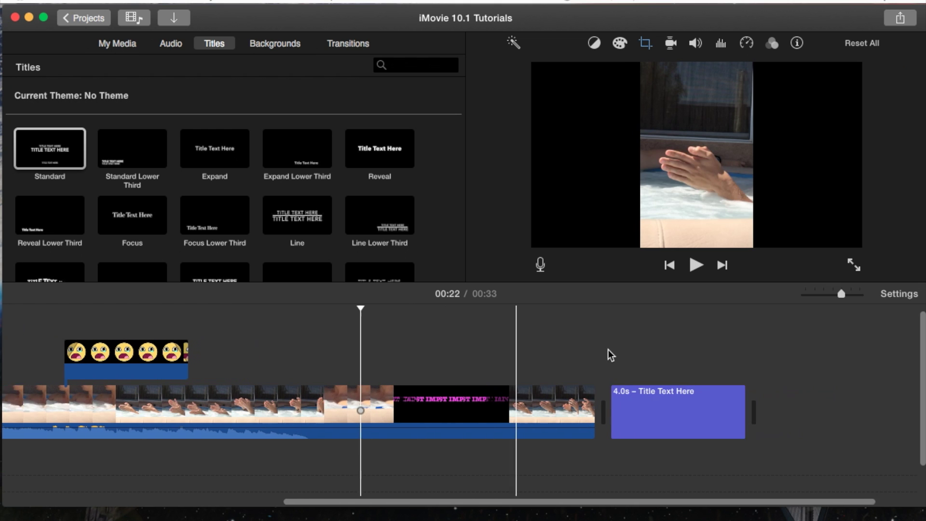
pyautogui.click(644, 403)
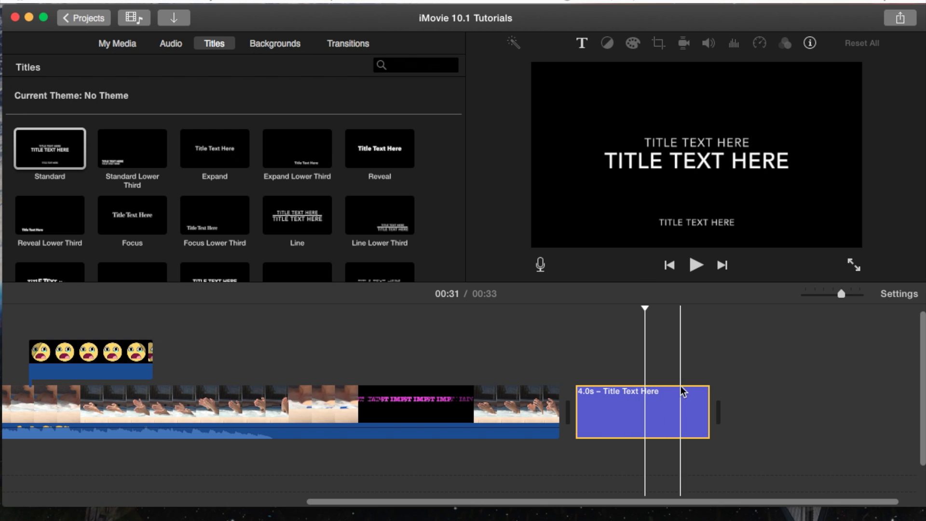
pyautogui.click(285, 45)
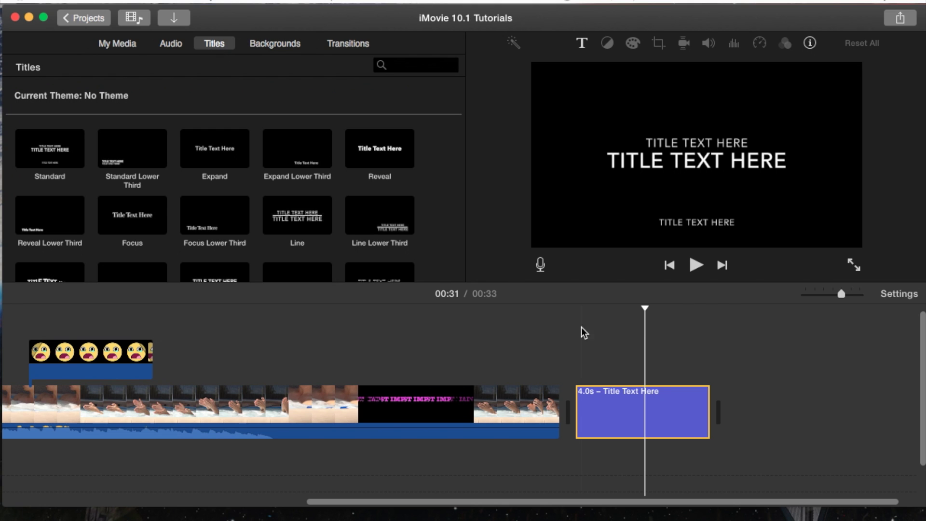
pyautogui.click(659, 394)
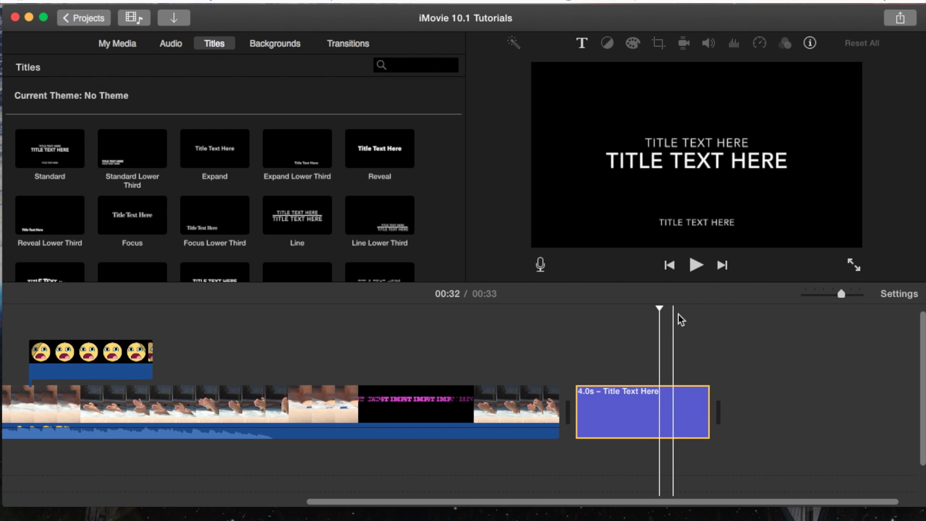
pyautogui.click(610, 396)
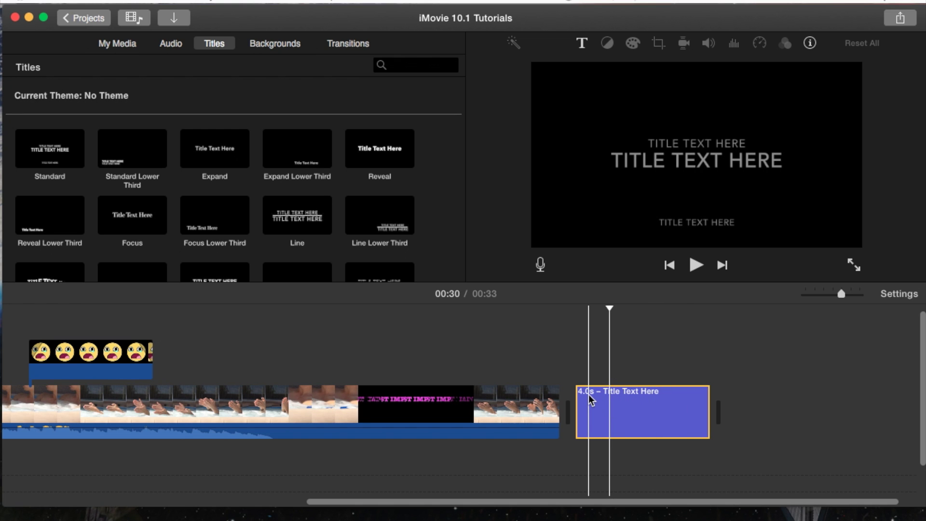
# Step: Butt the title clip against the video and trim it from 4.0s to 2.0s
pyautogui.moveTo(607, 405)
pyautogui.mouseDown()
pyautogui.moveTo(606, 383)
pyautogui.moveTo(633, 409)
pyautogui.moveTo(525, 337)
pyautogui.moveTo(389, 376)
pyautogui.moveTo(577, 360)
pyautogui.moveTo(625, 408)
pyautogui.mouseUp()
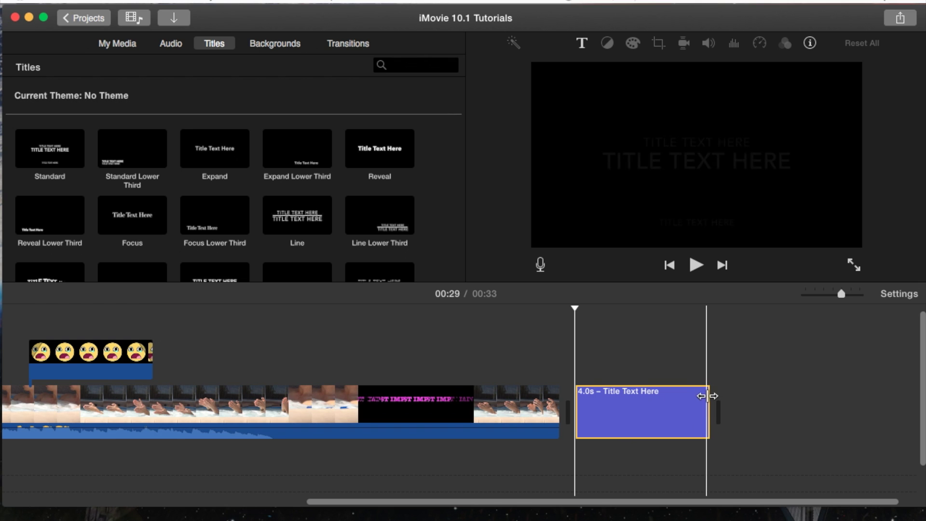
pyautogui.moveTo(708, 394); pyautogui.dragTo(639, 405)
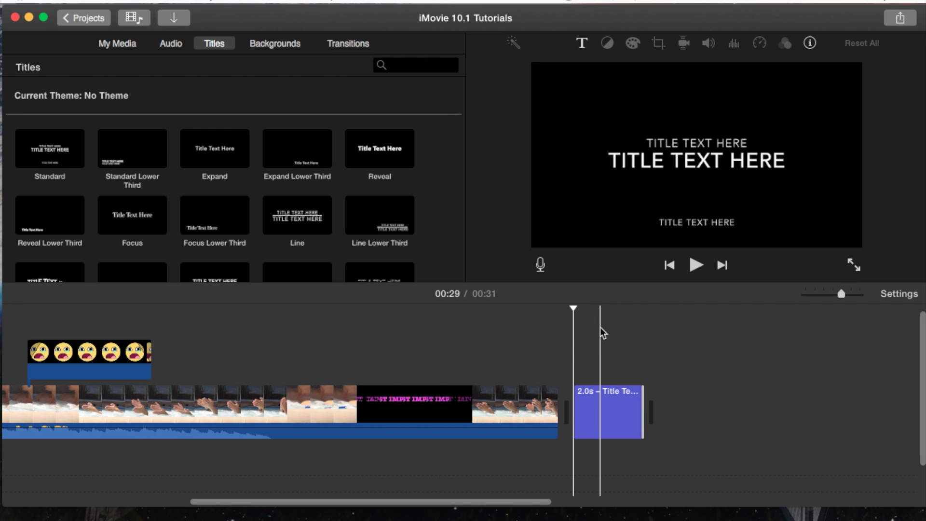
pyautogui.click(598, 360)
pyautogui.click(598, 394)
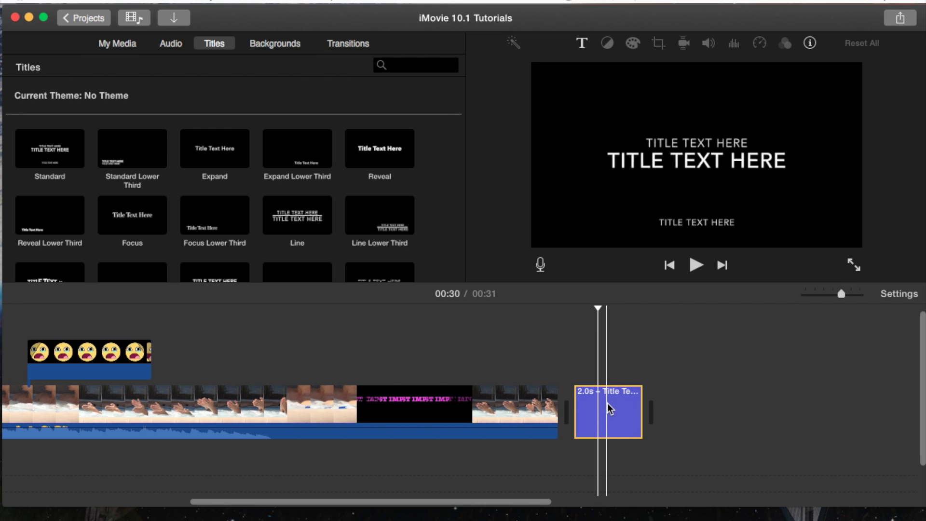
# Step: In the title settings, change the top line's font from Avenir Light to Chalkduster
pyautogui.click(581, 45)
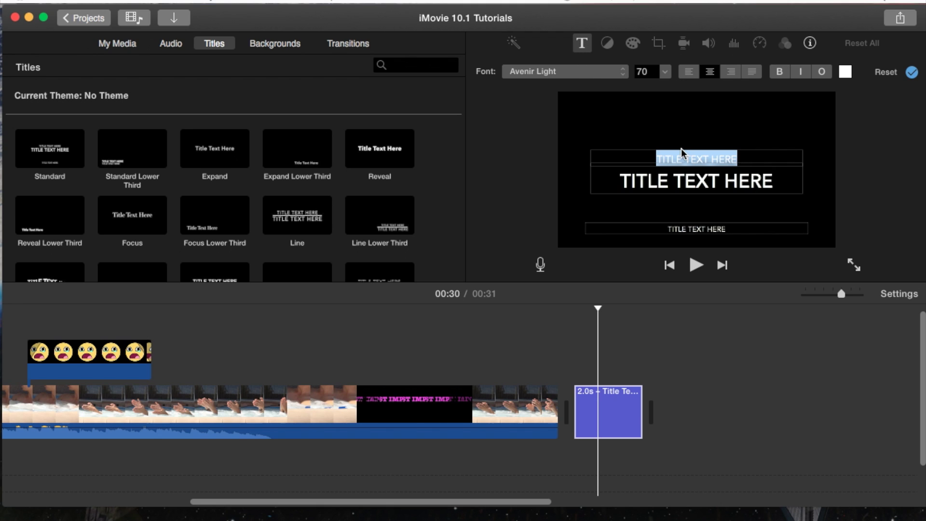
pyautogui.click(624, 71)
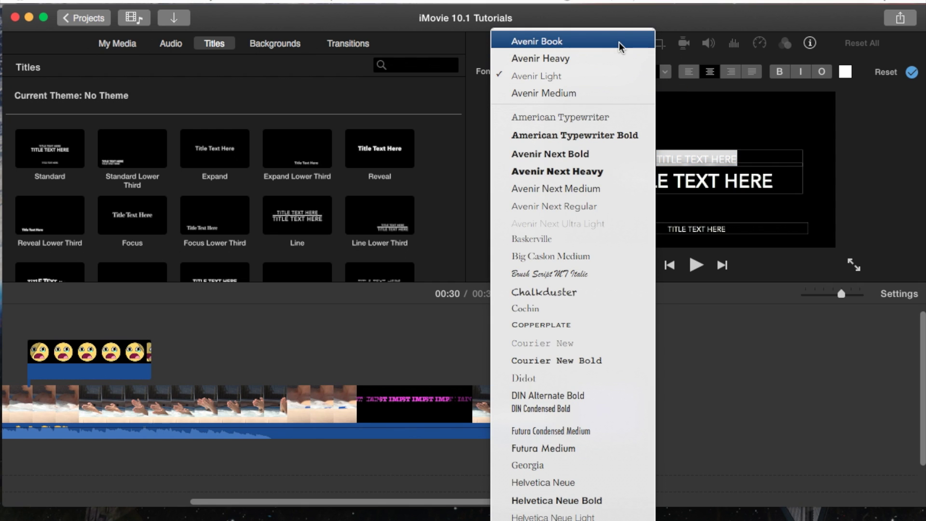
pyautogui.click(586, 293)
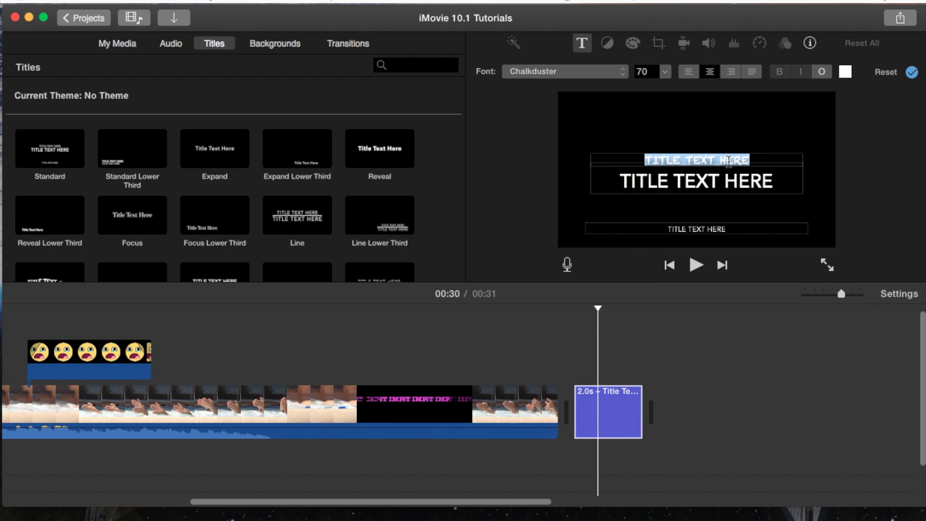
# Step: Delete the upper and lower text lines, leaving only 'TITLE TEXT HERE'
pyautogui.click(698, 160)
pyautogui.doubleClick(699, 164)
pyautogui.tripleClick(700, 164)
pyautogui.doubleClick(700, 161)
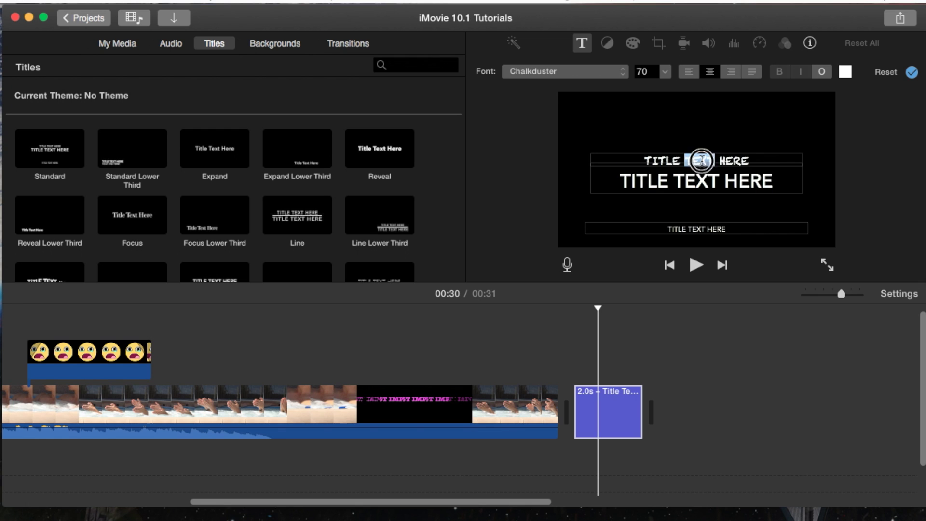
pyautogui.tripleClick(702, 161)
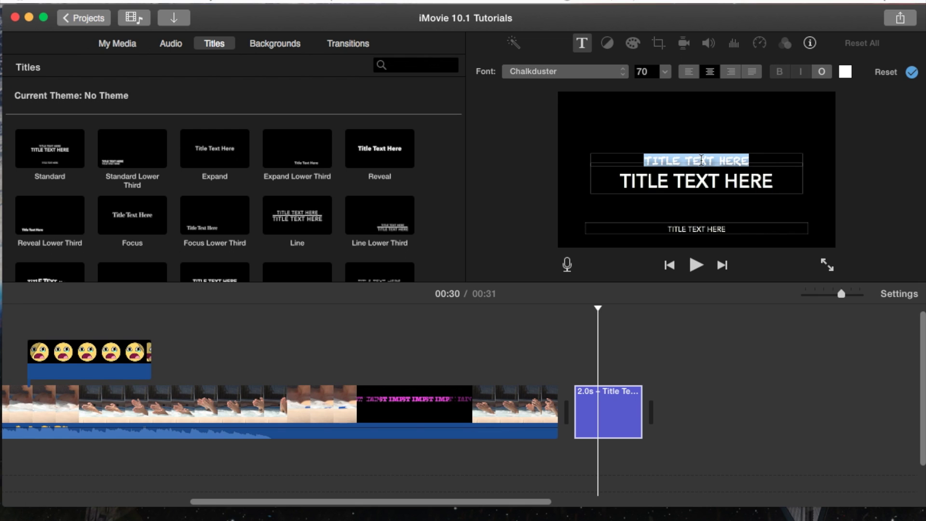
pyautogui.press('BackSpace')
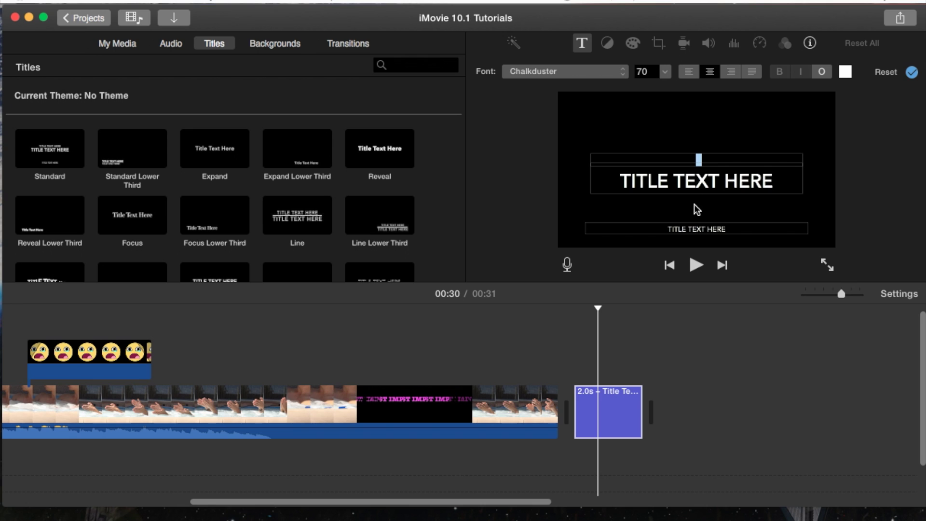
pyautogui.doubleClick(691, 232)
pyautogui.tripleClick(691, 232)
pyautogui.press('BackSpace')
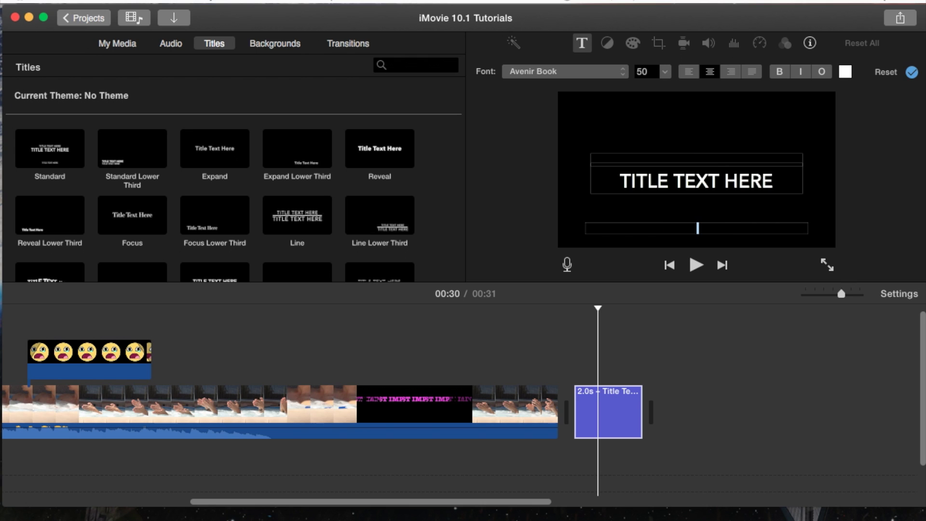
pyautogui.click(691, 174)
# Step: Try Chalkduster, different alignments and an outline on the main line, keeping it centred
pyautogui.tripleClick(691, 175)
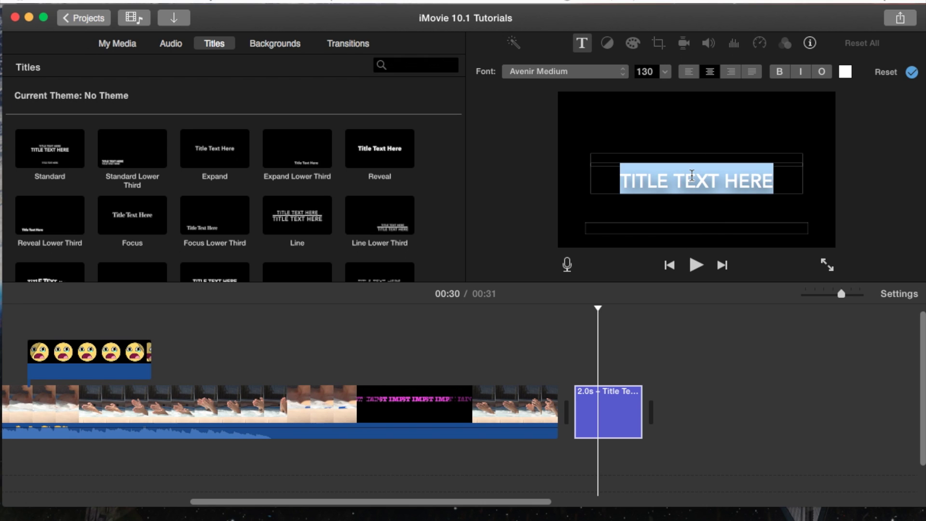
pyautogui.click(602, 74)
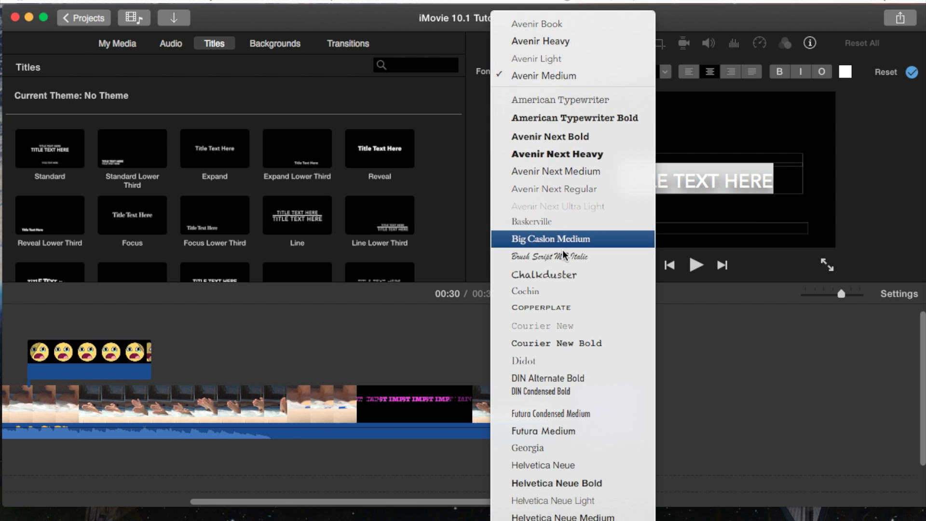
pyautogui.click(572, 276)
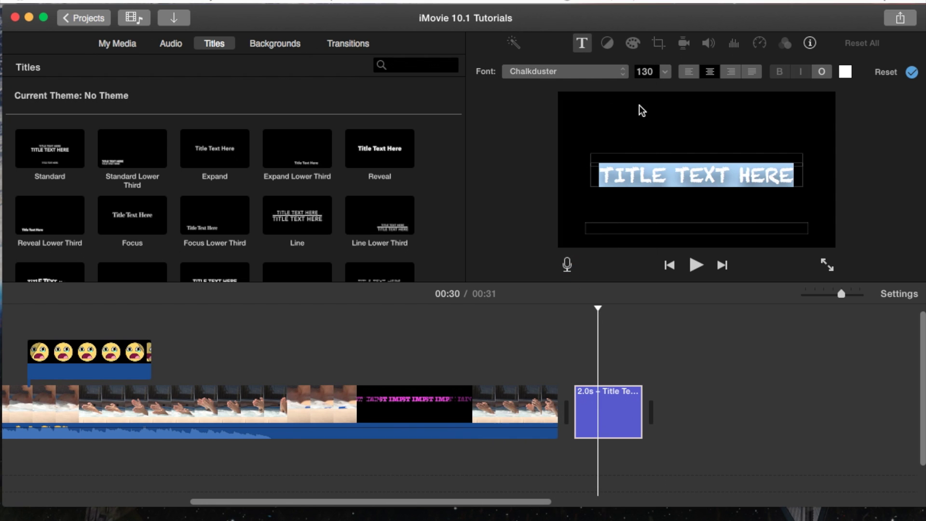
pyautogui.click(665, 72)
pyautogui.click(667, 70)
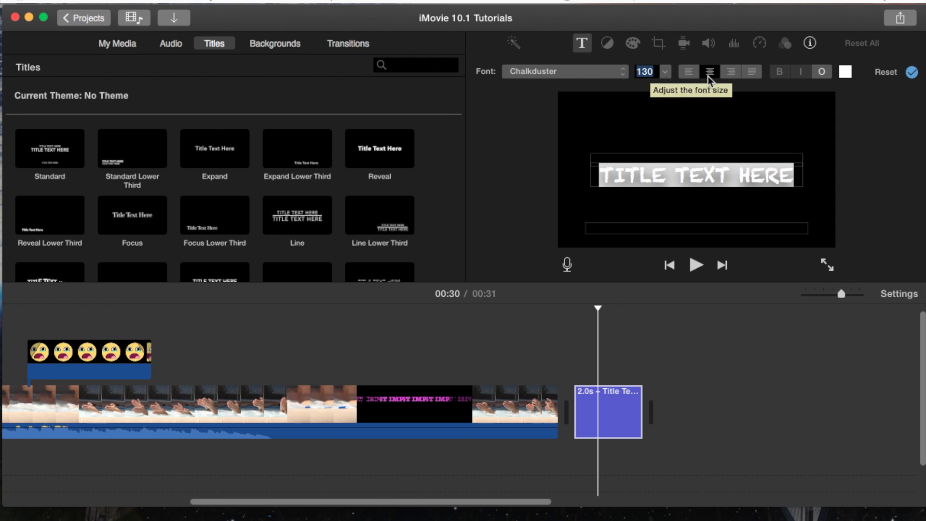
pyautogui.click(688, 74)
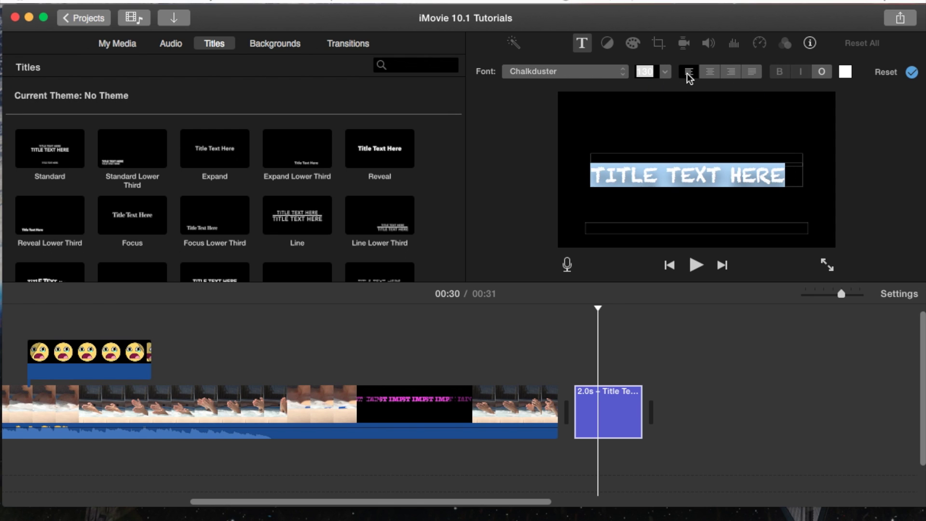
pyautogui.click(732, 74)
pyautogui.click(716, 74)
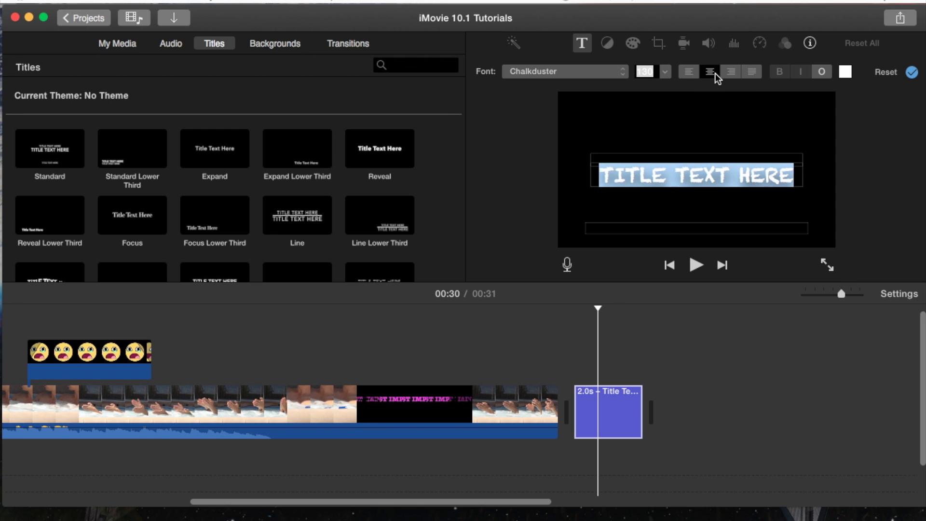
pyautogui.click(729, 173)
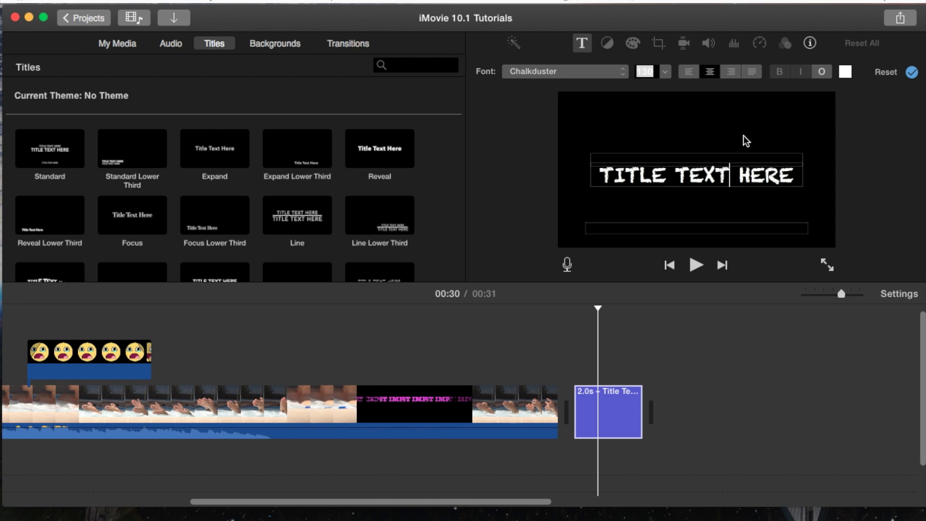
pyautogui.click(822, 72)
# Step: Set the main title line to Copperplate, remove the outline and make it bold
pyautogui.doubleClick(710, 175)
pyautogui.tripleClick(710, 175)
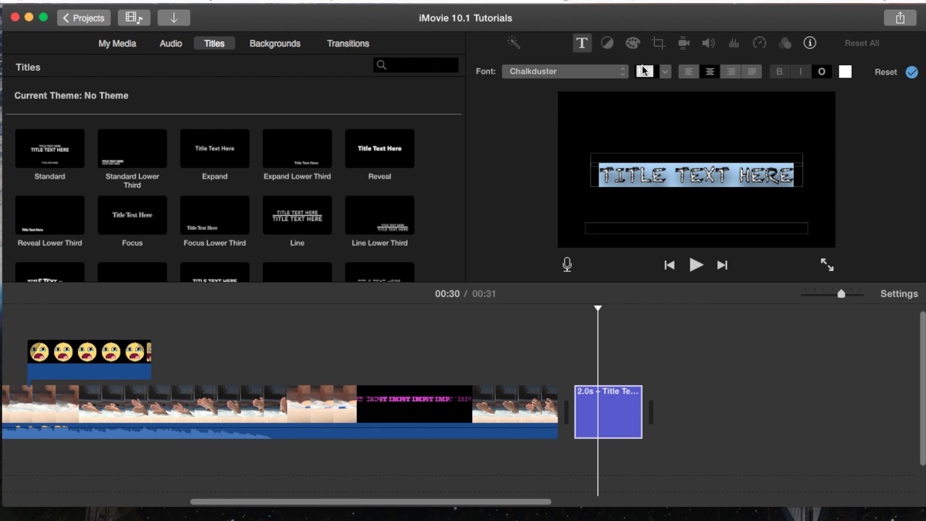
pyautogui.click(614, 73)
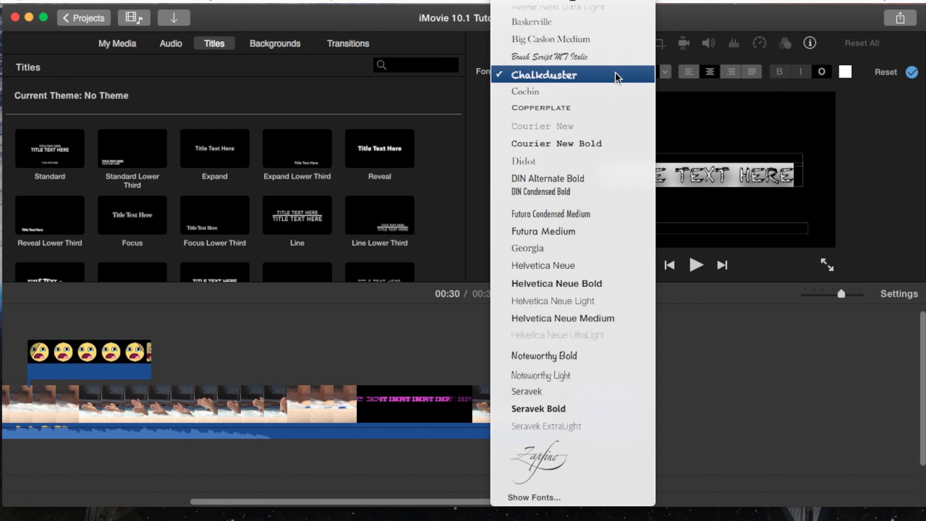
pyautogui.click(609, 109)
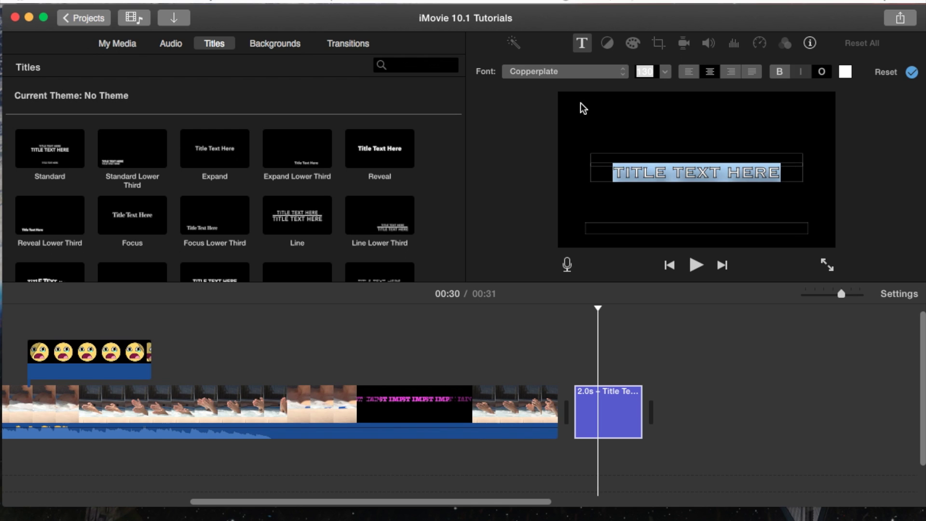
pyautogui.click(821, 72)
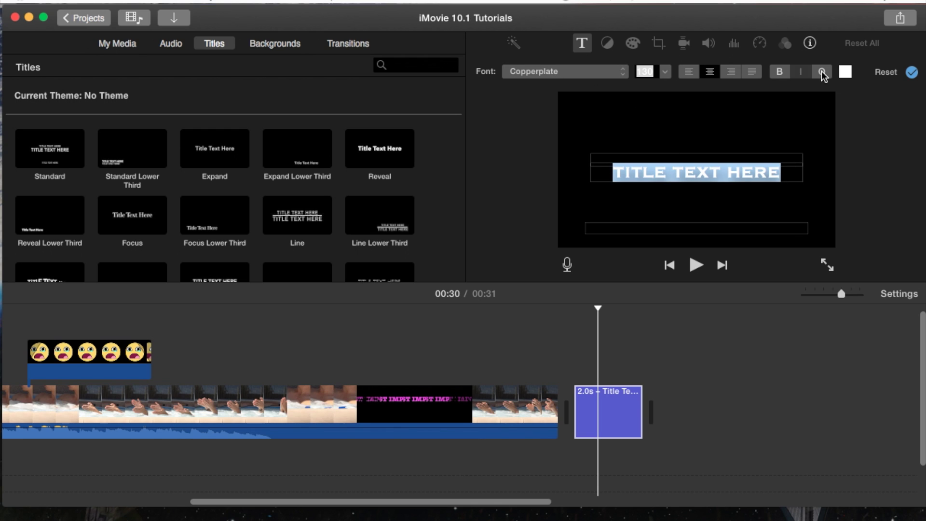
pyautogui.click(779, 71)
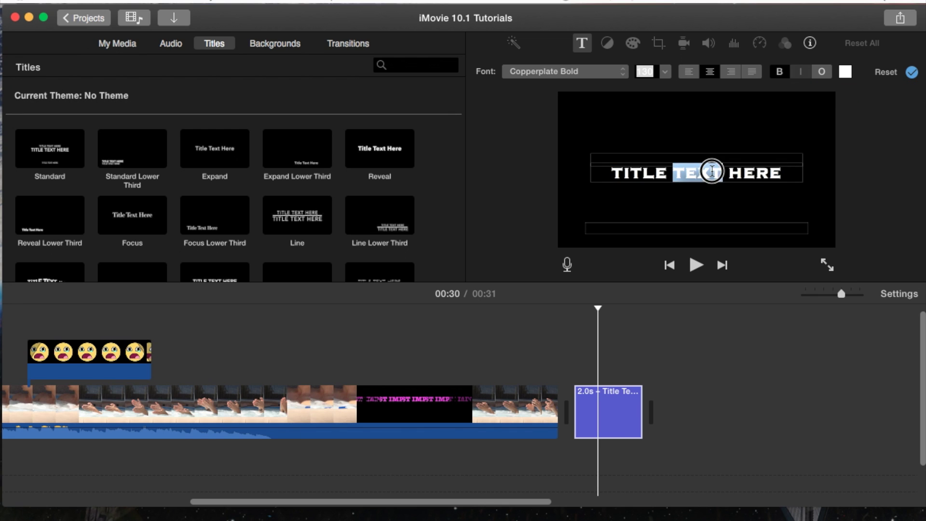
# Step: Colour the title text Maraschino red and apply the title edits
pyautogui.click(845, 72)
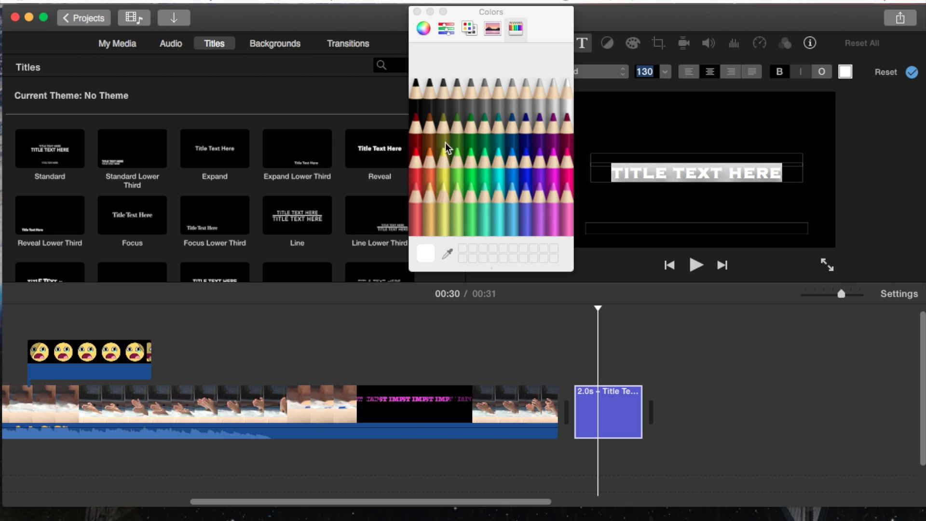
pyautogui.click(414, 169)
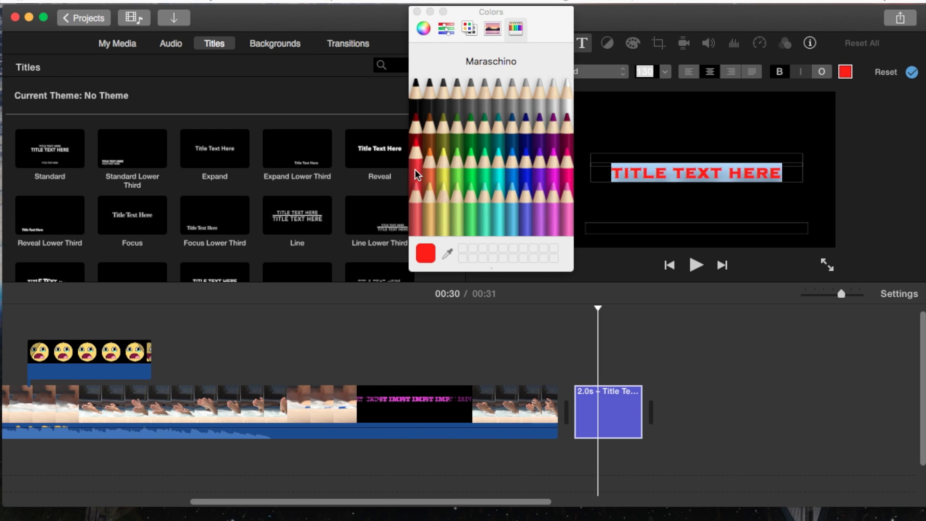
pyautogui.click(712, 174)
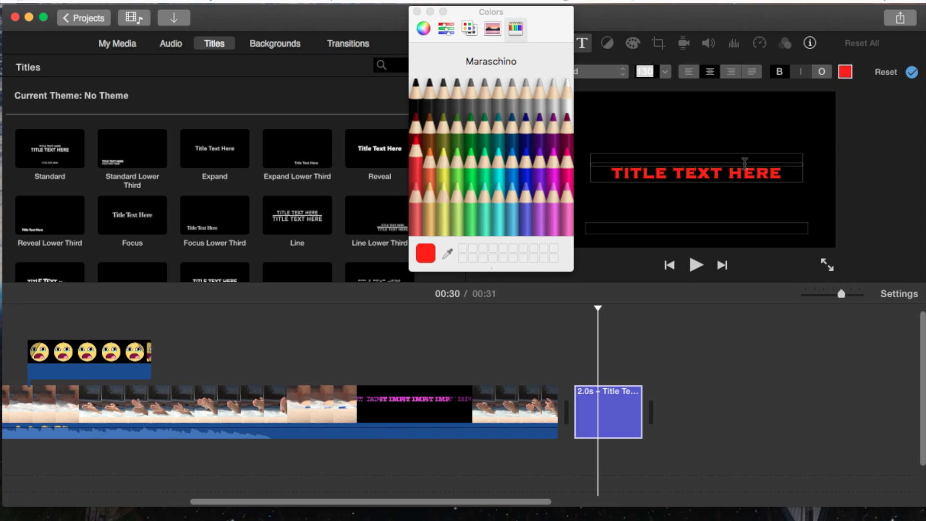
pyautogui.click(417, 11)
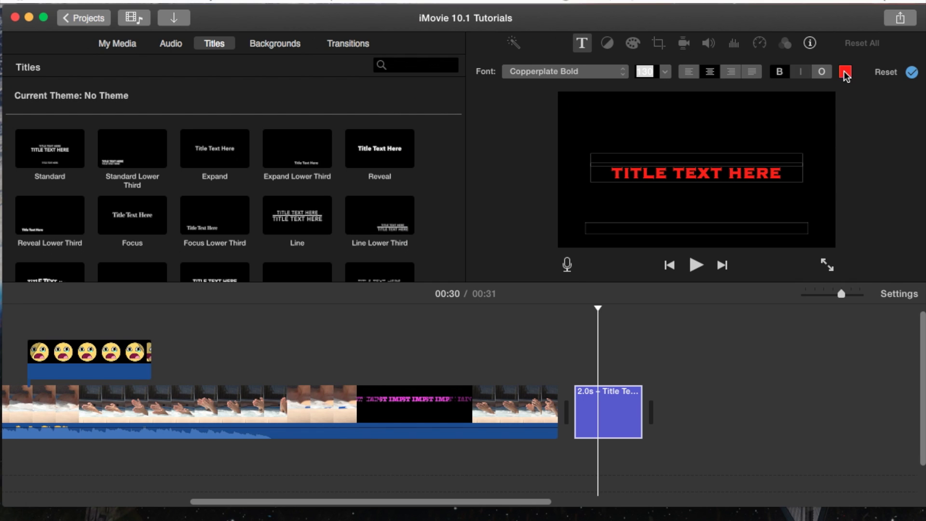
pyautogui.click(911, 72)
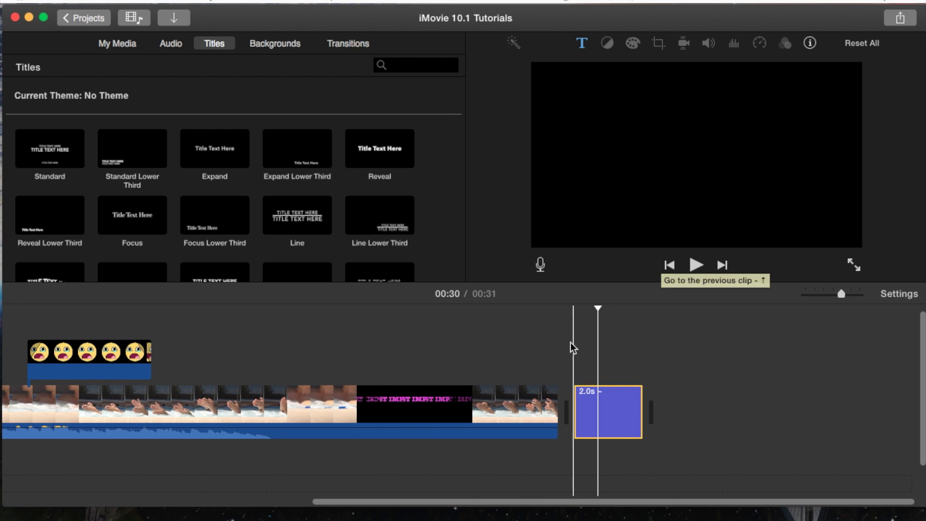
# Step: Play back the red closing title, then return to it at the timeline's end
pyautogui.press('space')
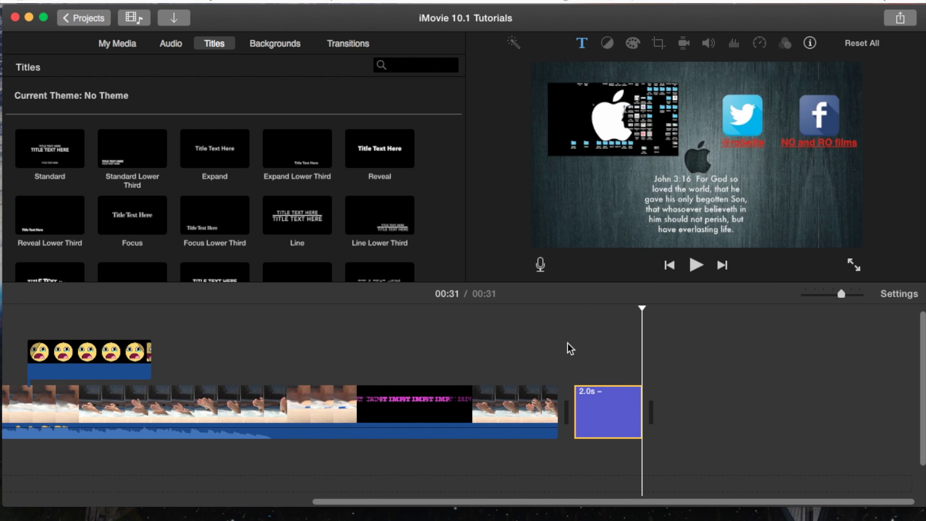
pyautogui.press('space')
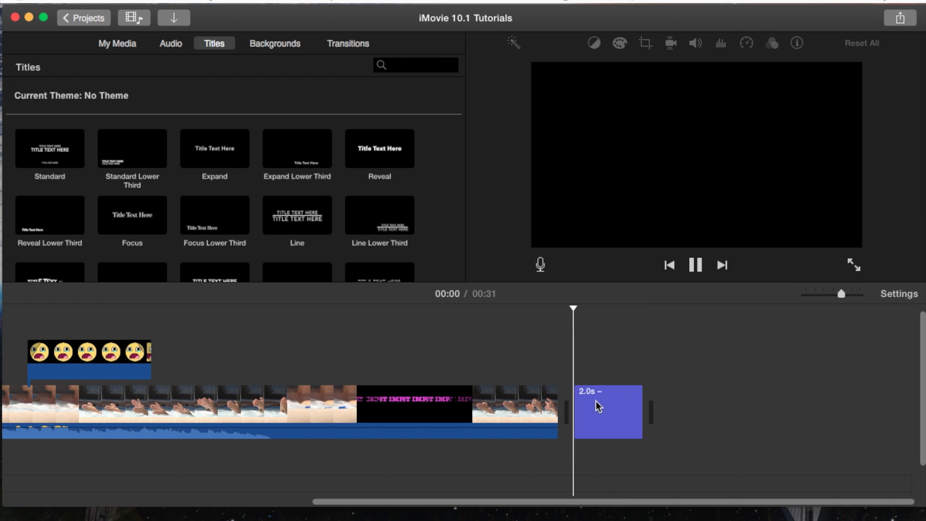
pyautogui.press('space')
pyautogui.hscroll(10, 612, 387)
pyautogui.click(600, 401)
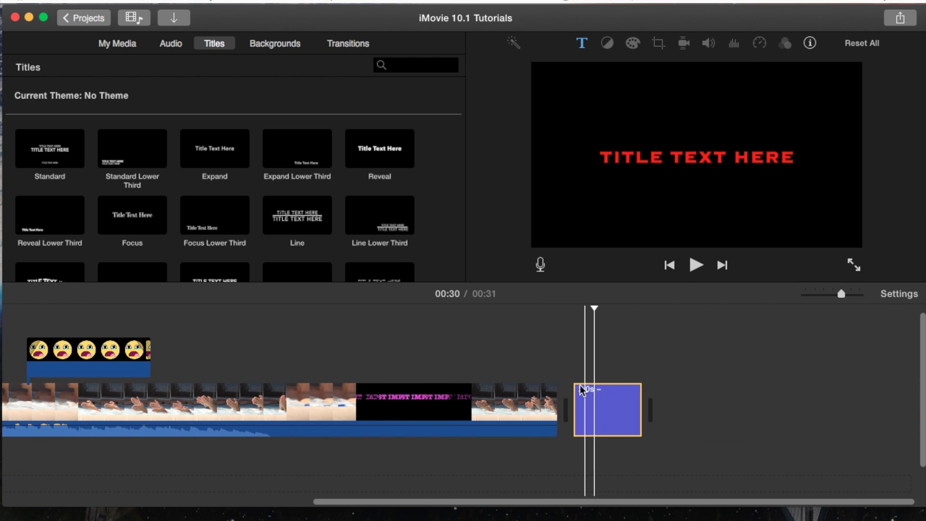
pyautogui.click(604, 397)
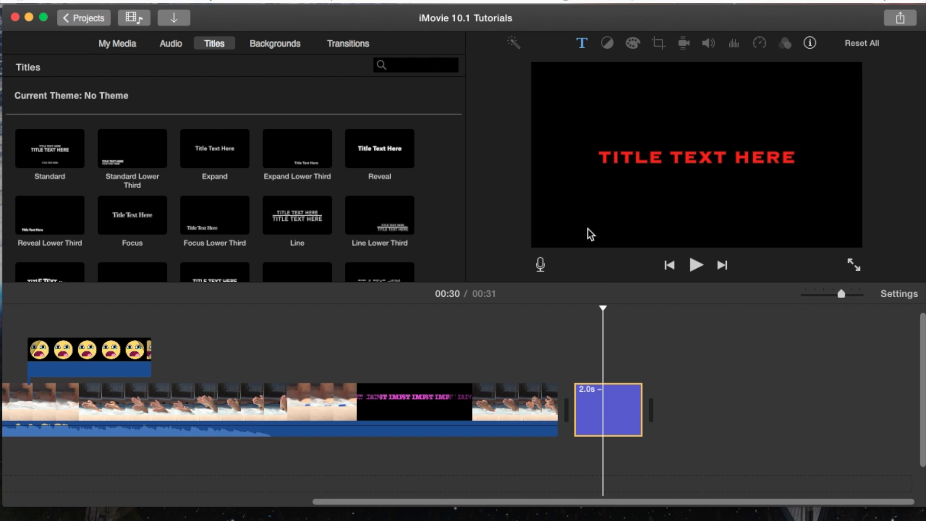